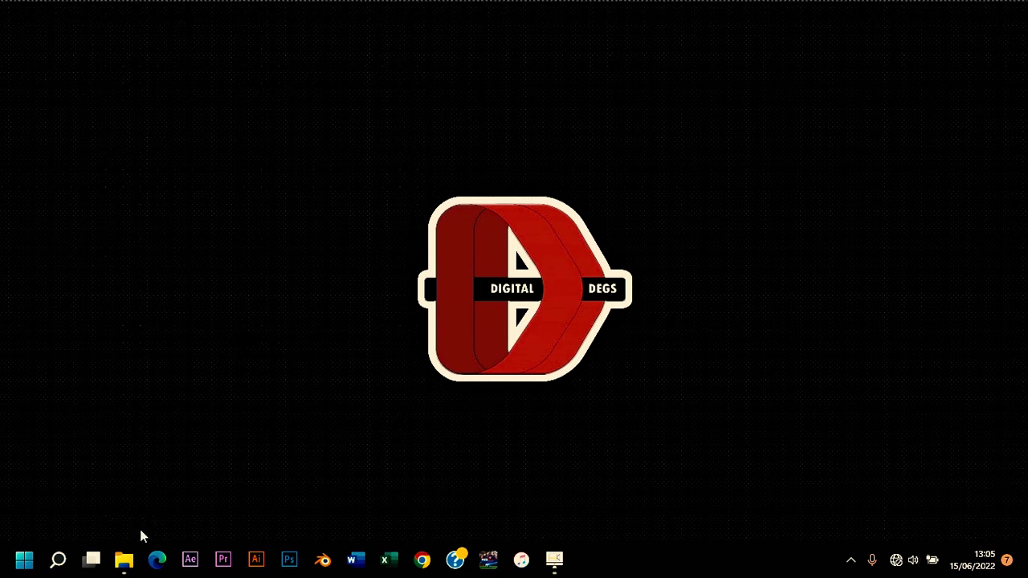
Step: Open File Explorer at This PC to show Flash Drive (D:) among the drives
left_click(121, 565)
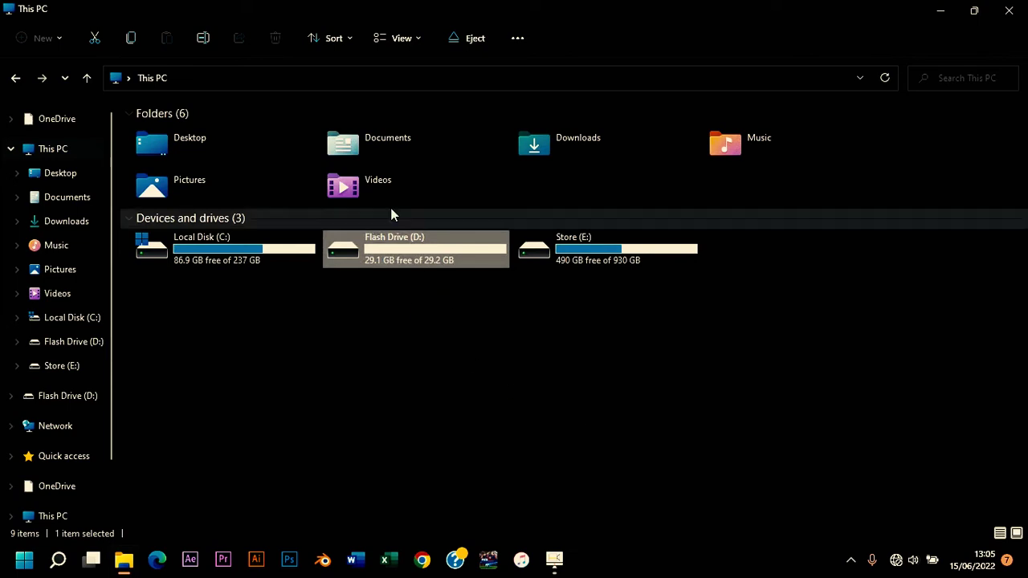
Step: Launch Turn on BitLocker for Flash Drive (D:) from its extended right-click menu
right_click(349, 250)
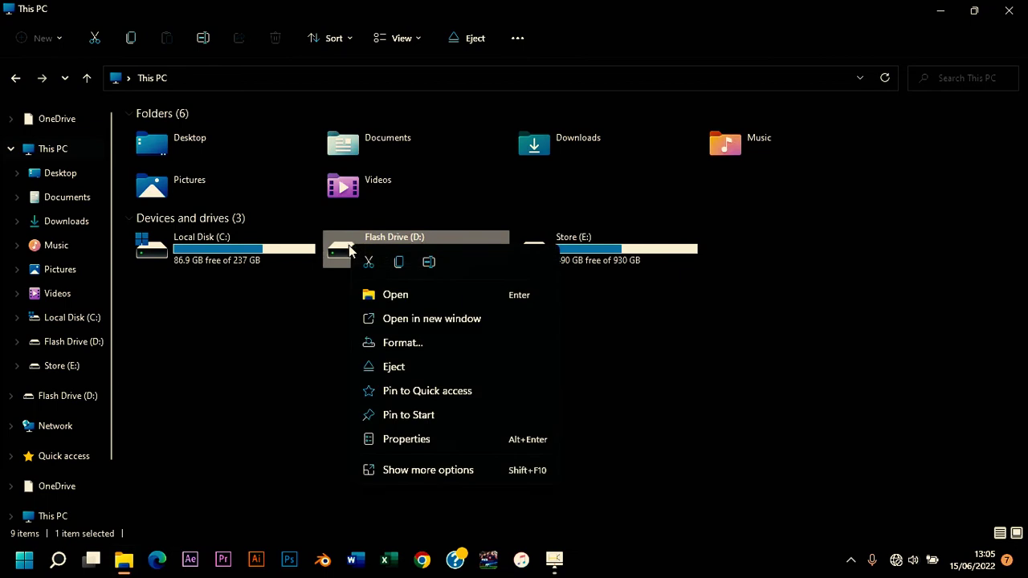
left_click(403, 470)
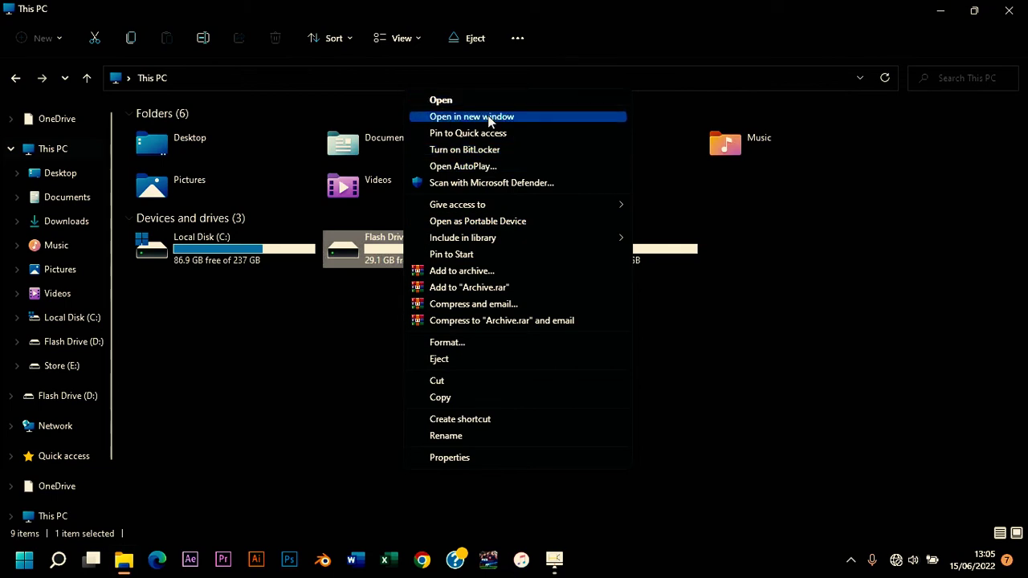
left_click(455, 153)
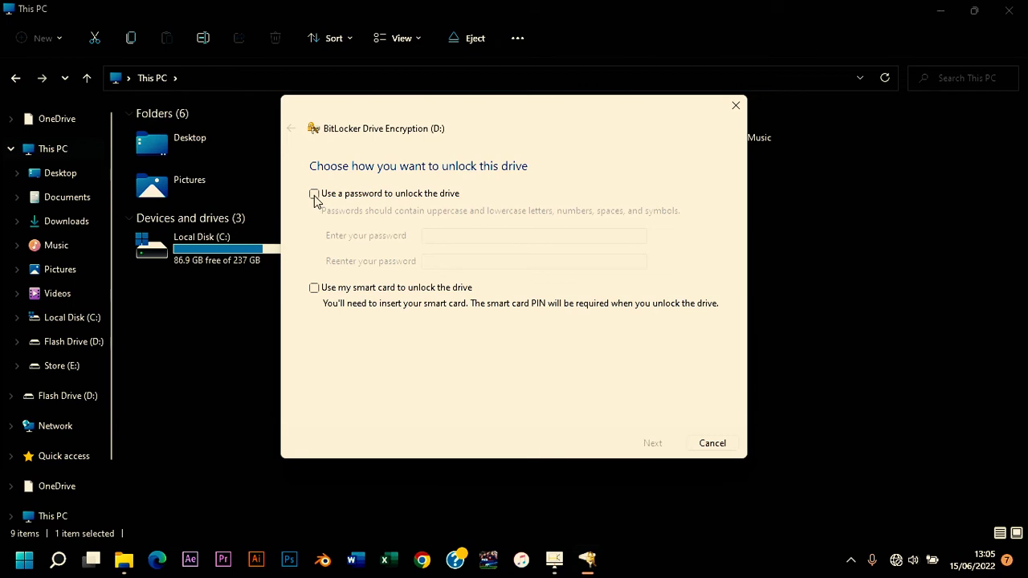
Step: Protect drive D: with an unlock password, entered and confirmed
left_click(314, 199)
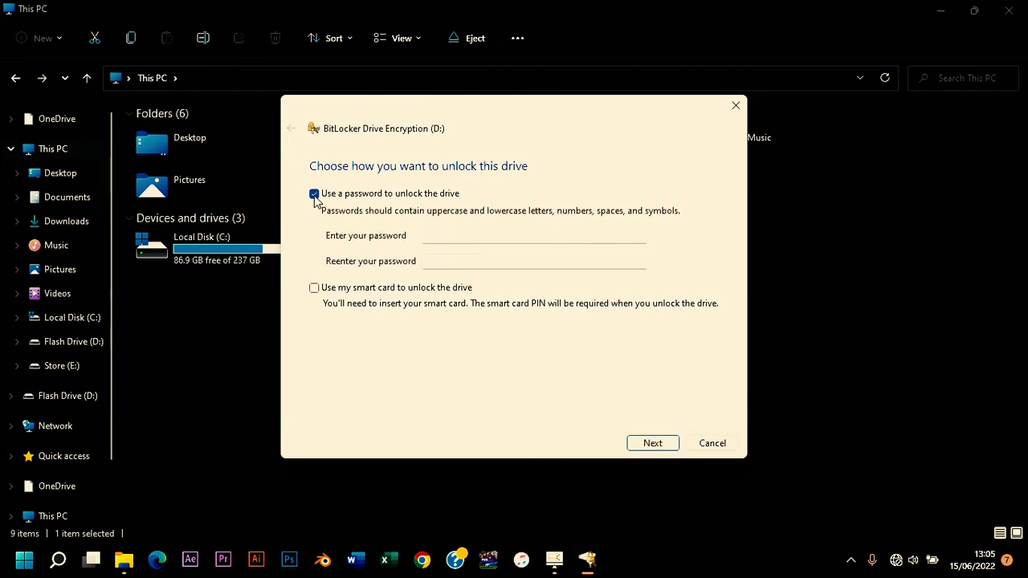
left_click(480, 238)
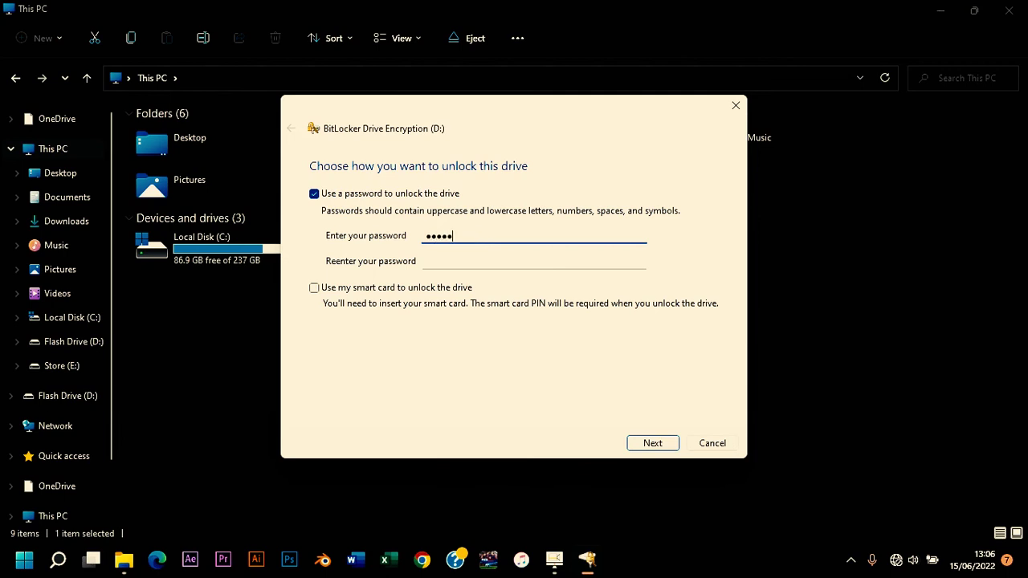
key("Tab")
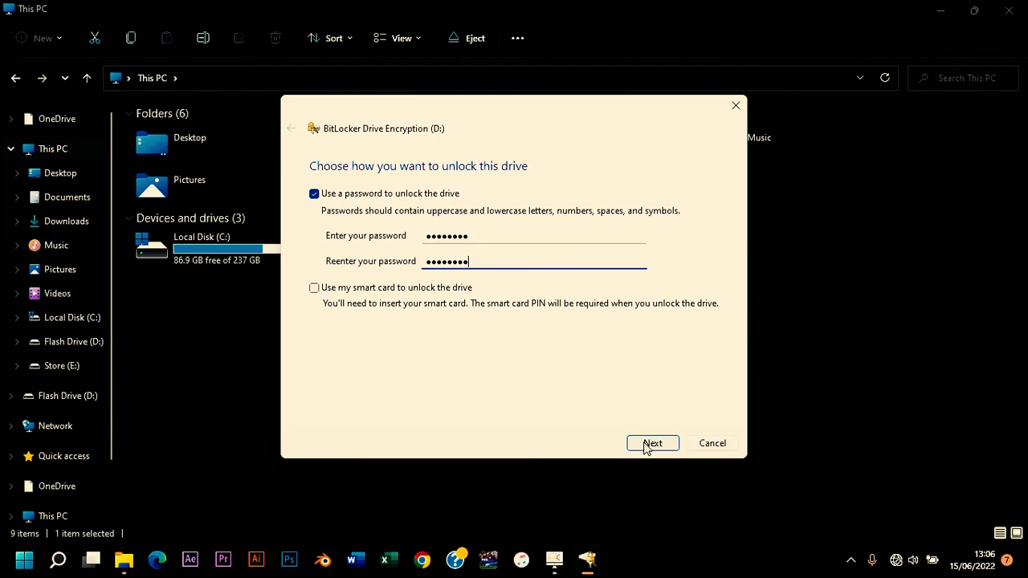
left_click(647, 447)
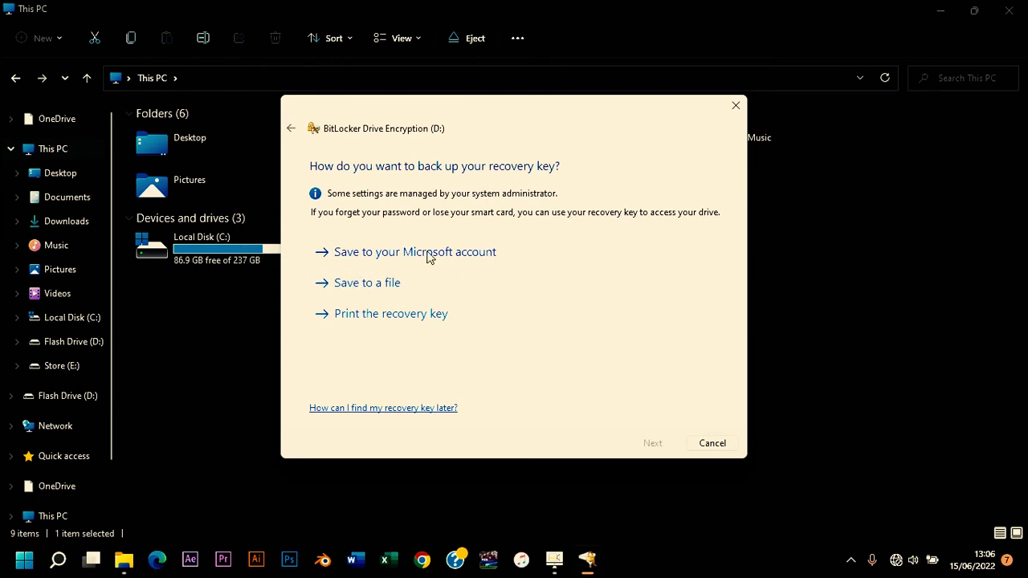
Step: Back up the BitLocker recovery key to a text file in Documents
left_click(358, 285)
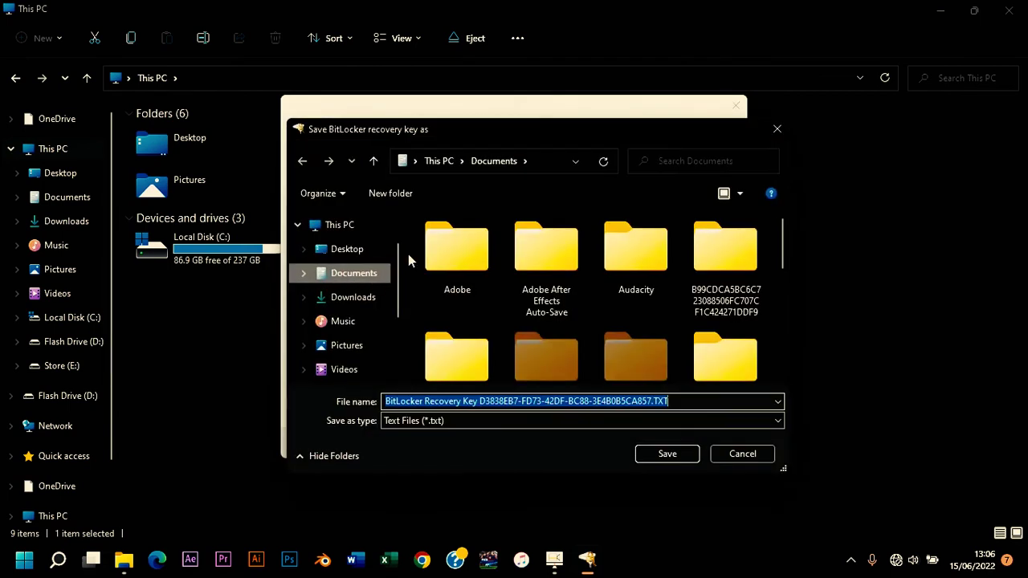
left_click(670, 453)
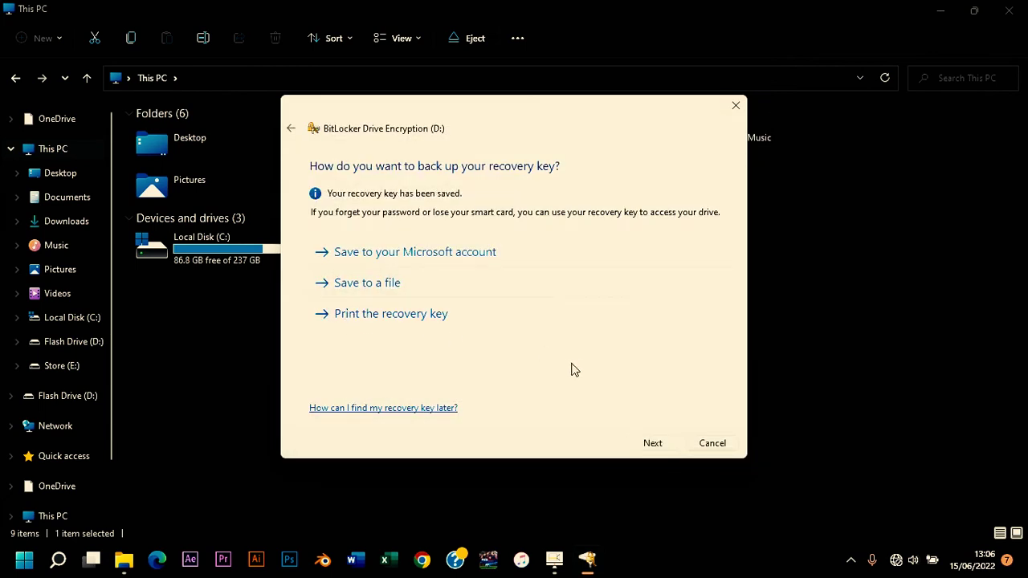
left_click(643, 446)
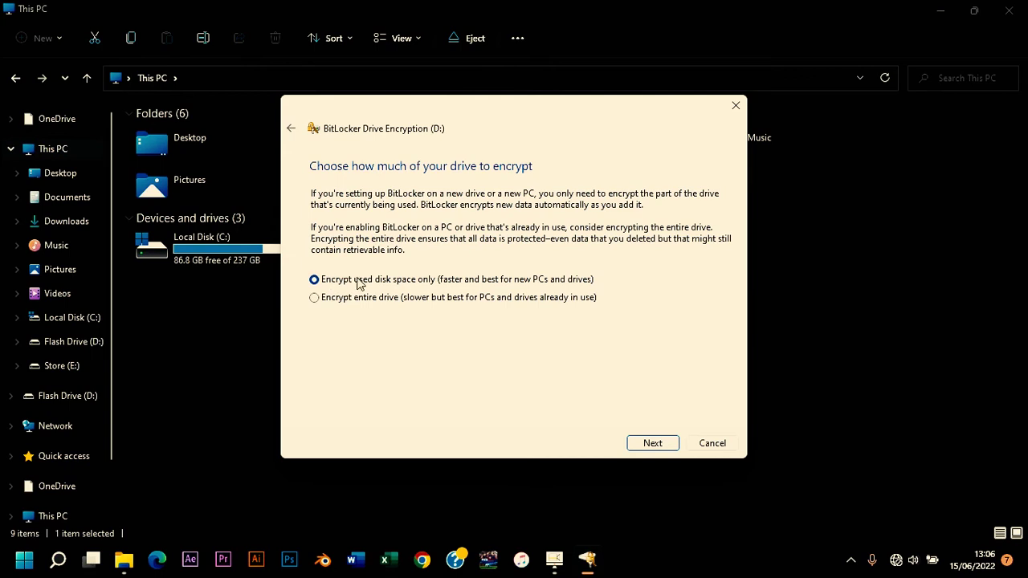
Step: Encrypt only used space on D: in Compatible mode and start encryption
left_click(655, 447)
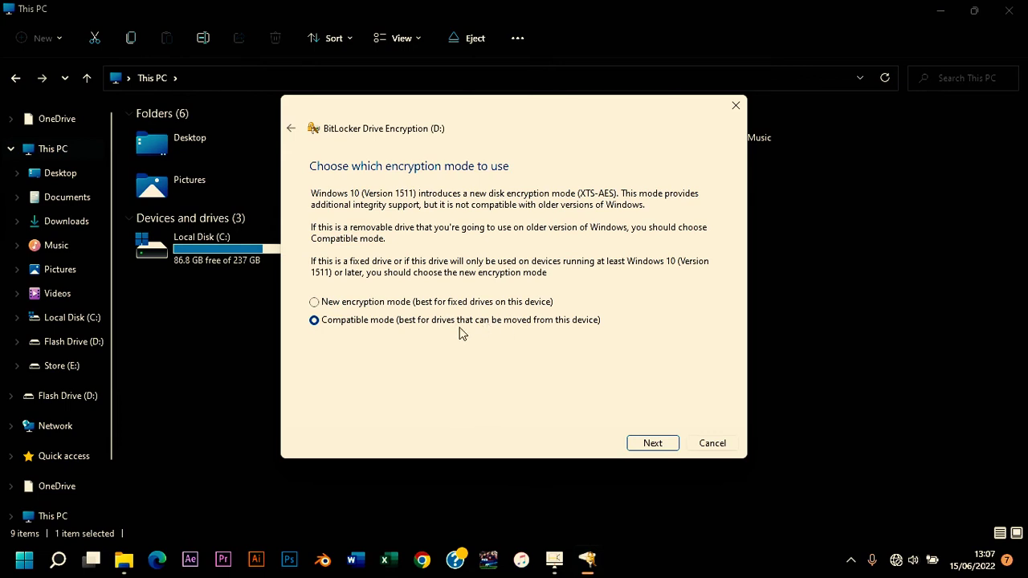
left_click(654, 447)
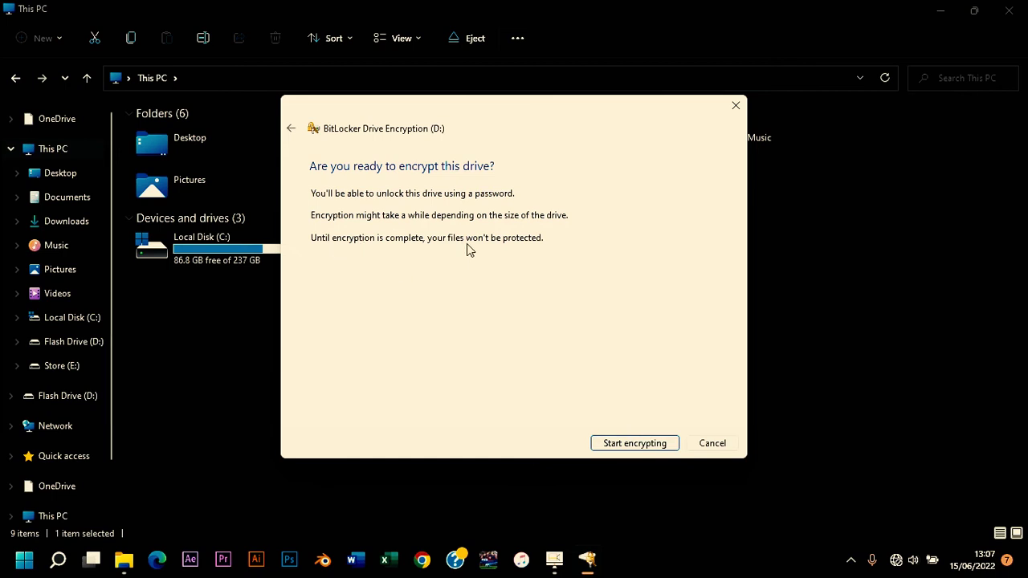
left_click(643, 446)
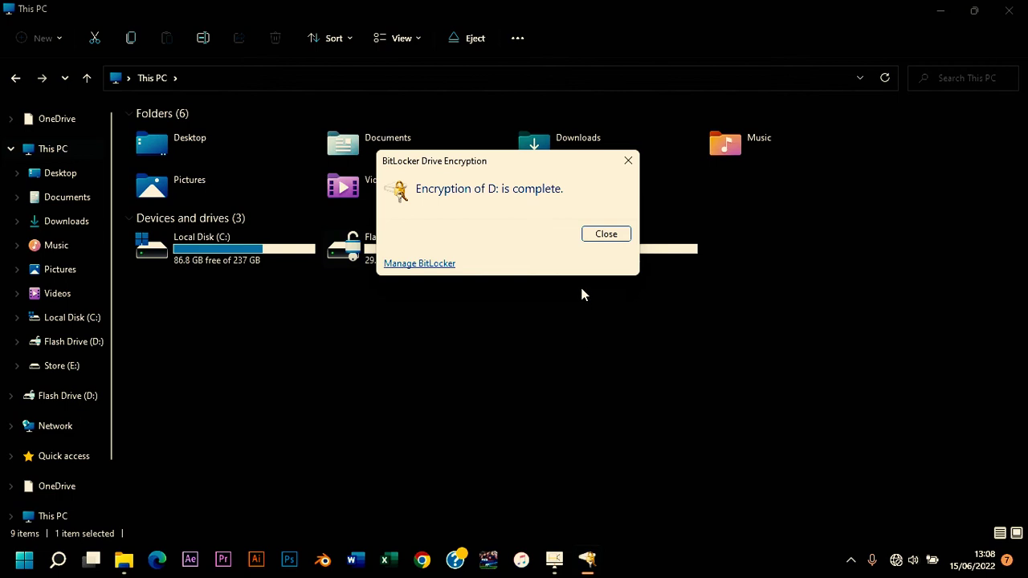
Step: Copy ddlogoW.png from Flash Drive (D:) into Pictures, then return to This PC
left_click(604, 235)
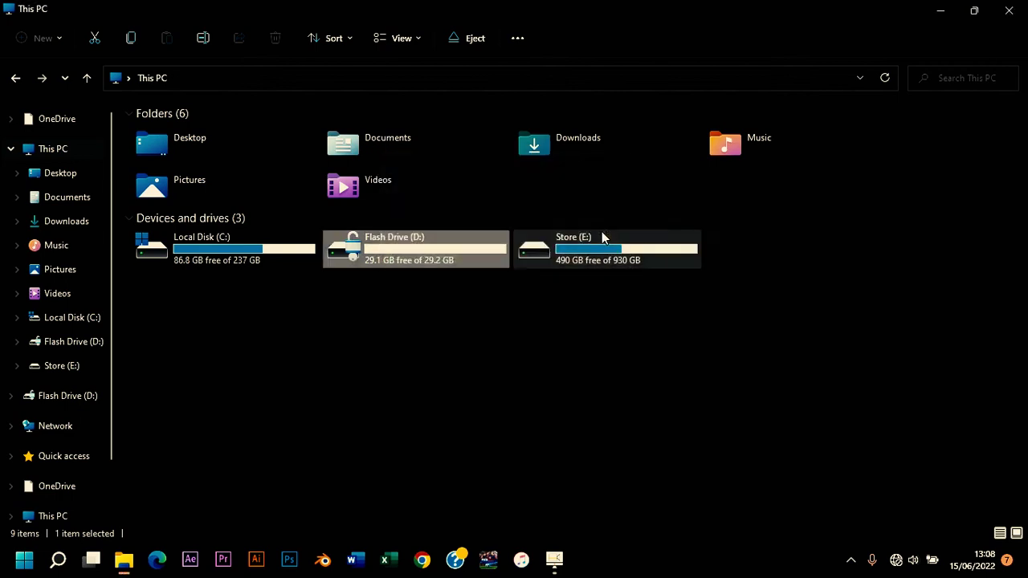
double_click(339, 249)
left_click(171, 136)
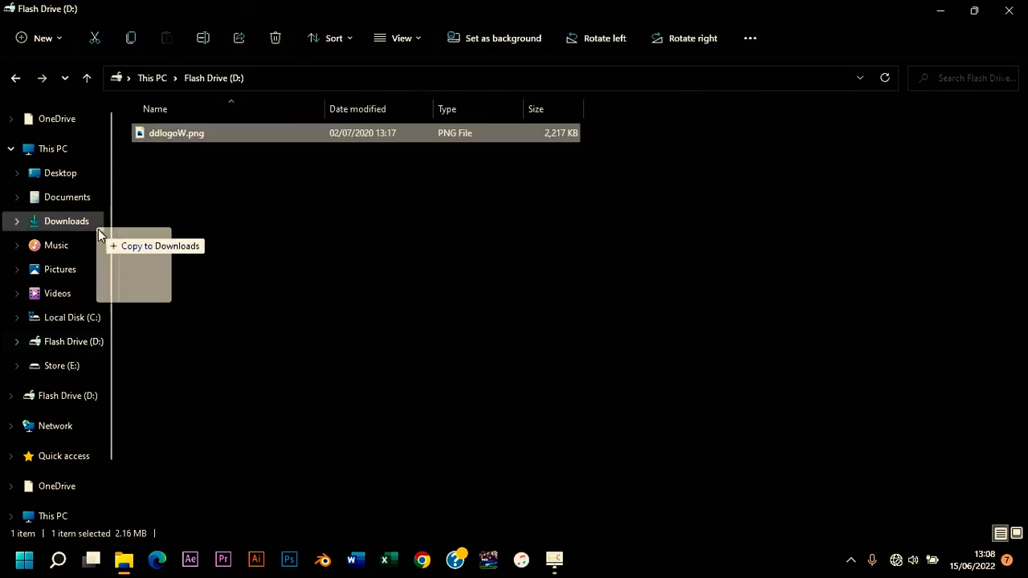
left_click_drag(141, 133, 79, 276)
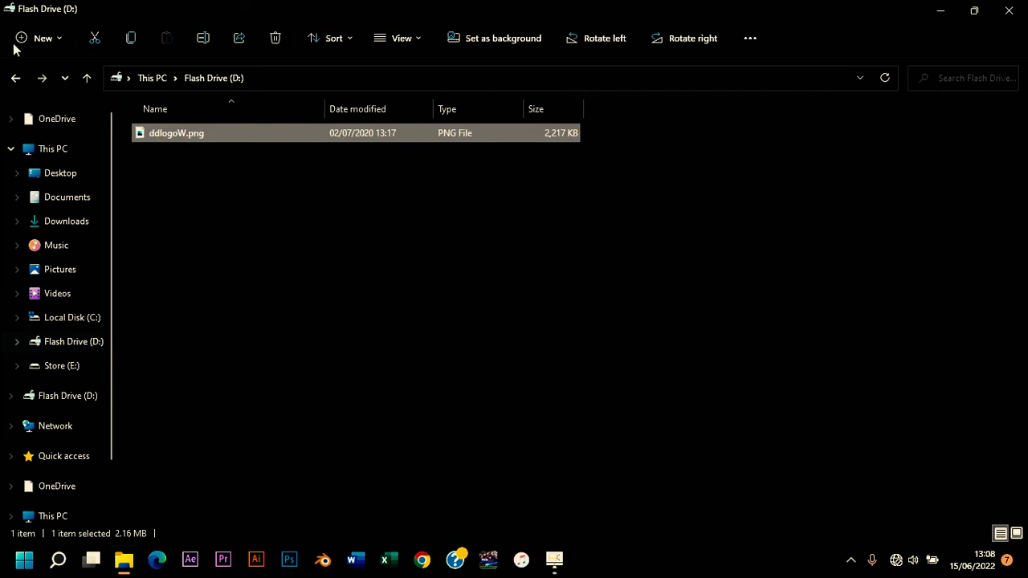
left_click(15, 78)
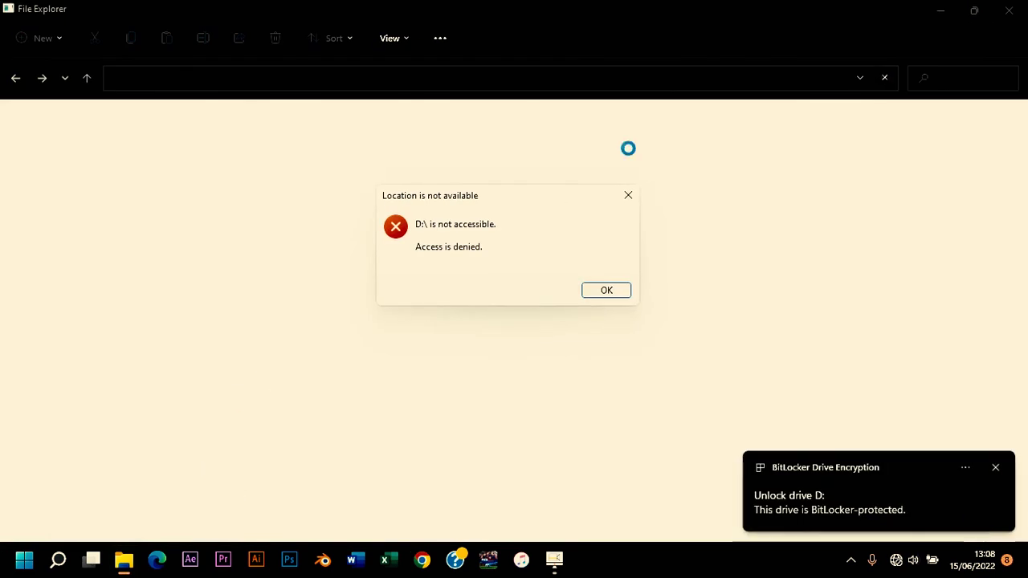
left_click(605, 292)
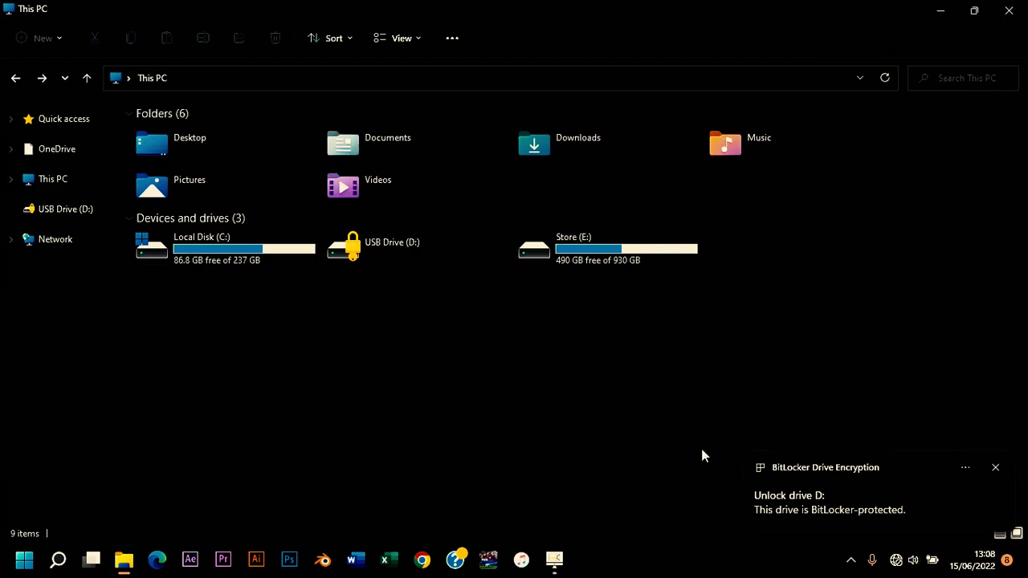
double_click(364, 250)
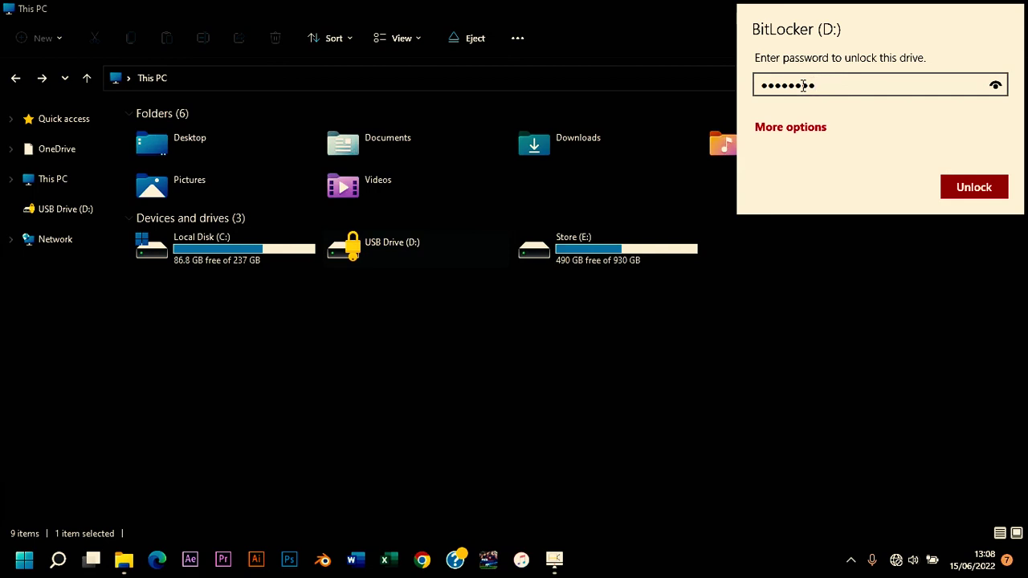
key("Return")
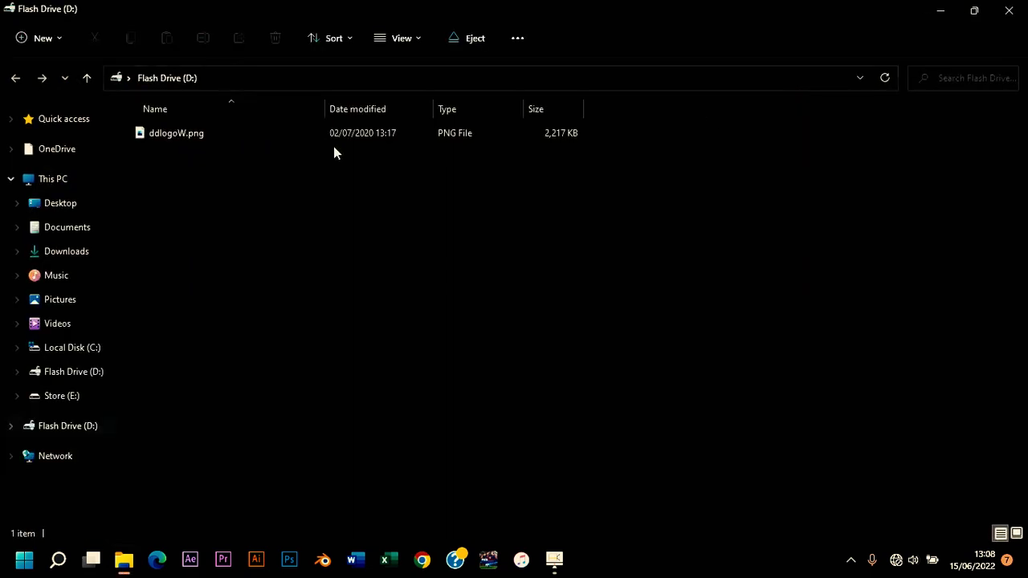
left_click(1022, 16)
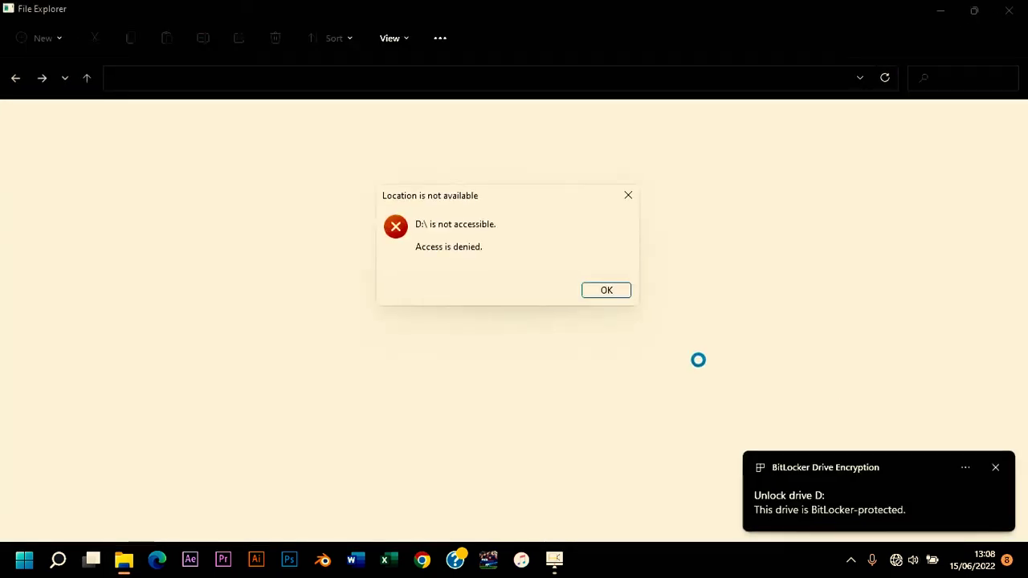
left_click(629, 197)
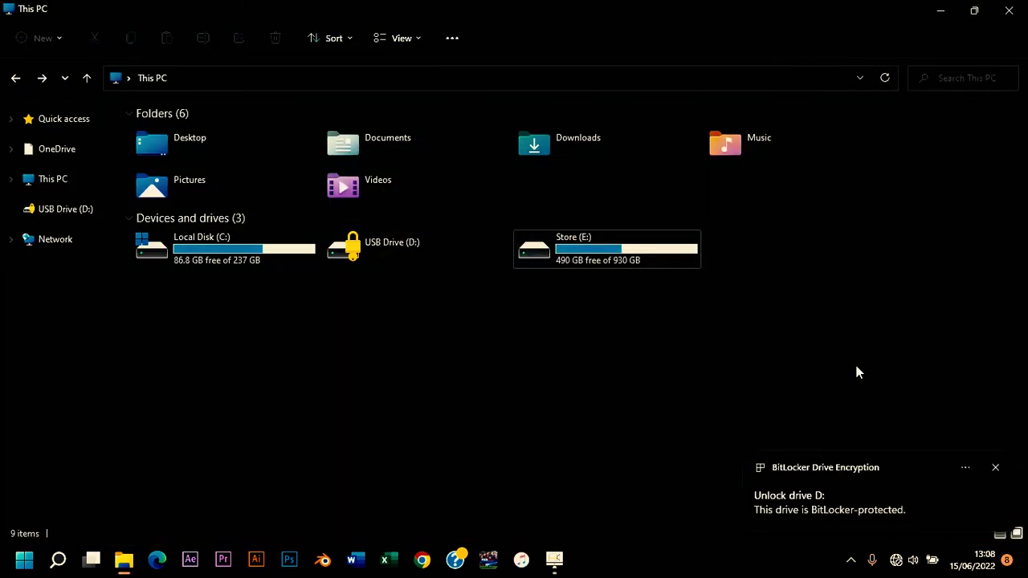
Step: Bring up the recovery-key unlock prompt for USB Drive (D:) and note its Key ID
double_click(353, 249)
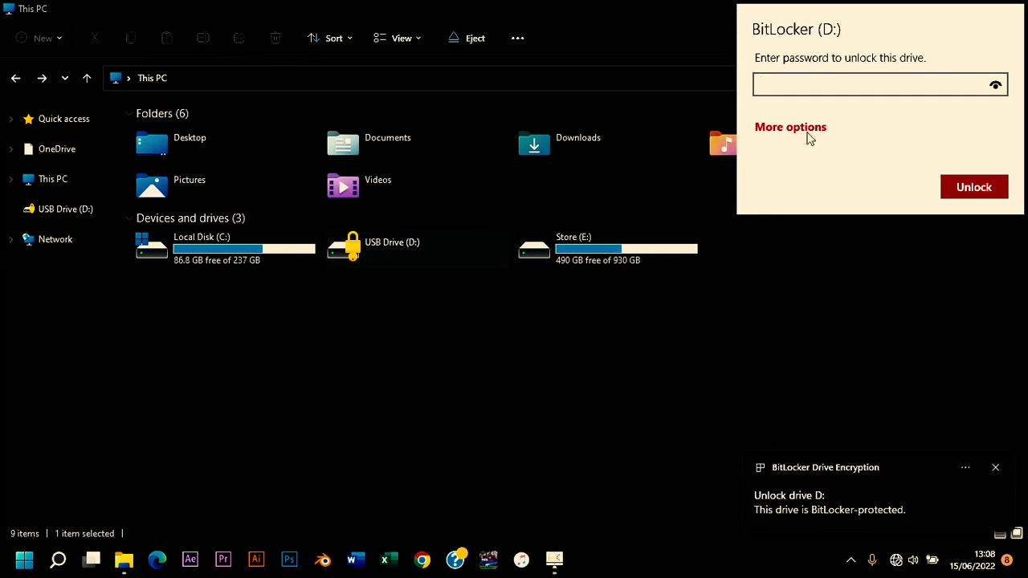
left_click(799, 132)
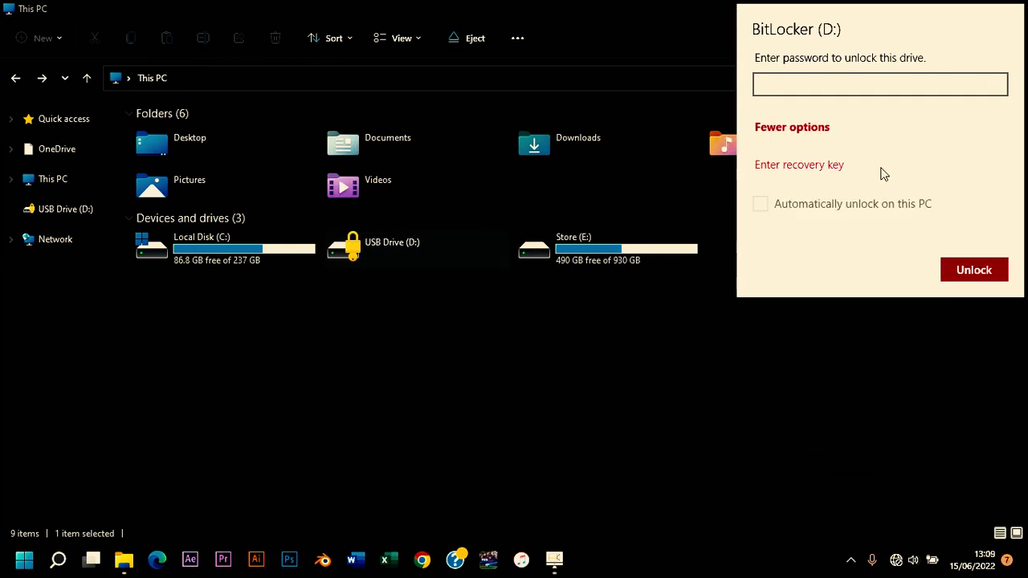
left_click(786, 169)
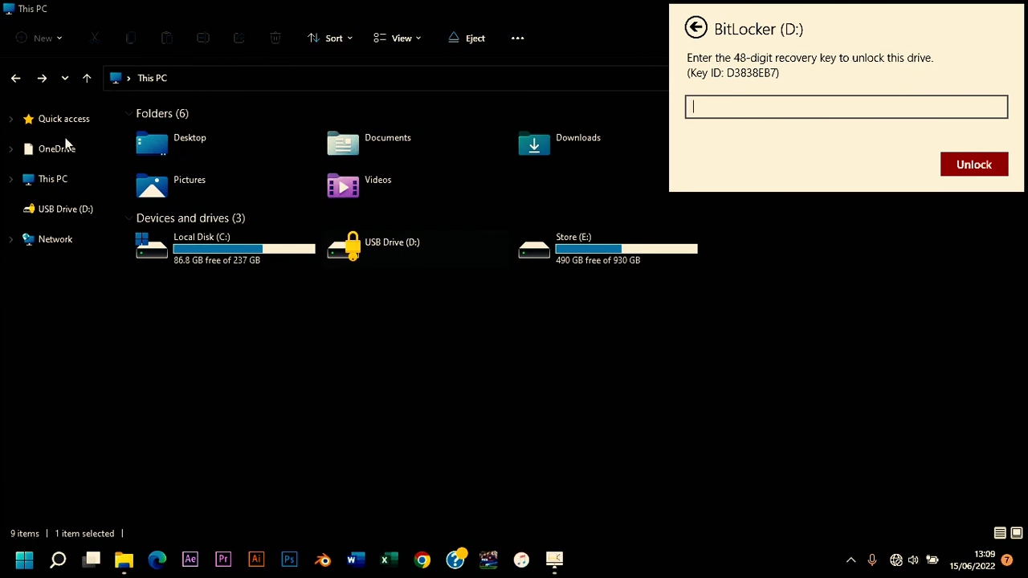
Step: Dismiss the unlock prompt and browse to Documents via This PC
left_click(58, 183)
left_click(58, 183)
left_click(11, 180)
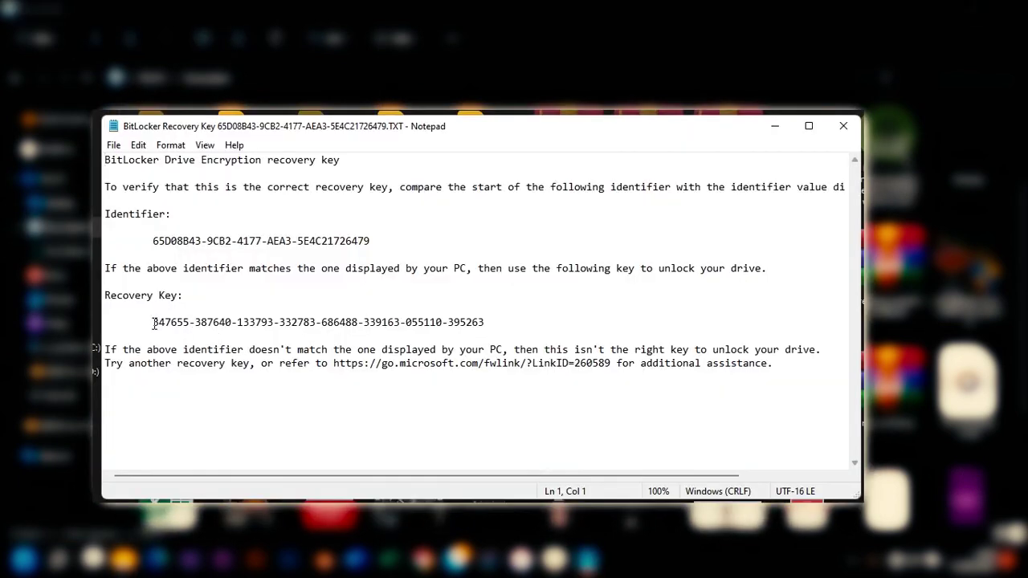
Step: Select and copy the recovery key from the Notepad key file matching ID D3838EB7
left_click(154, 323)
left_click_drag(151, 328, 384, 338)
right_click(415, 325)
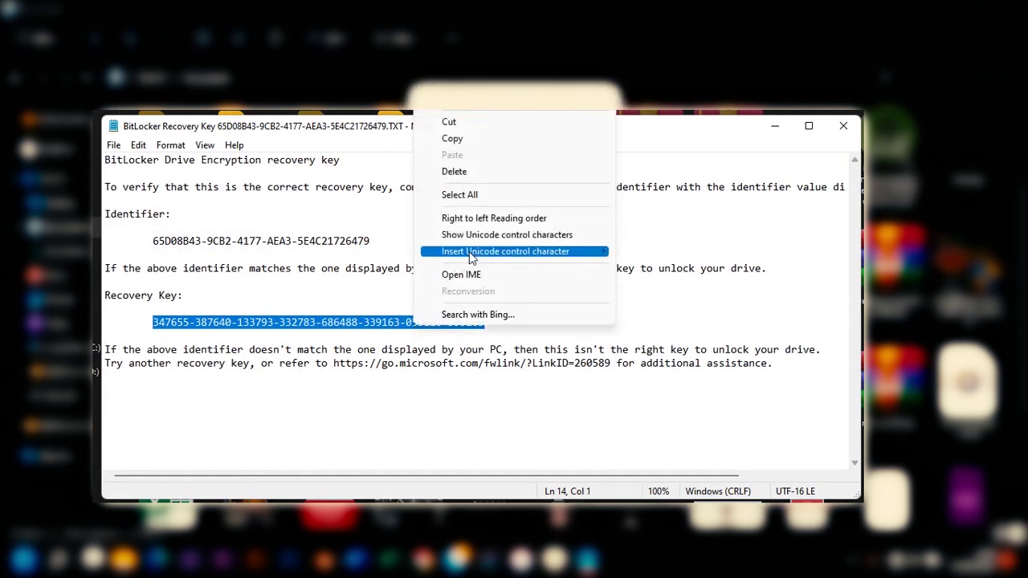
left_click(465, 141)
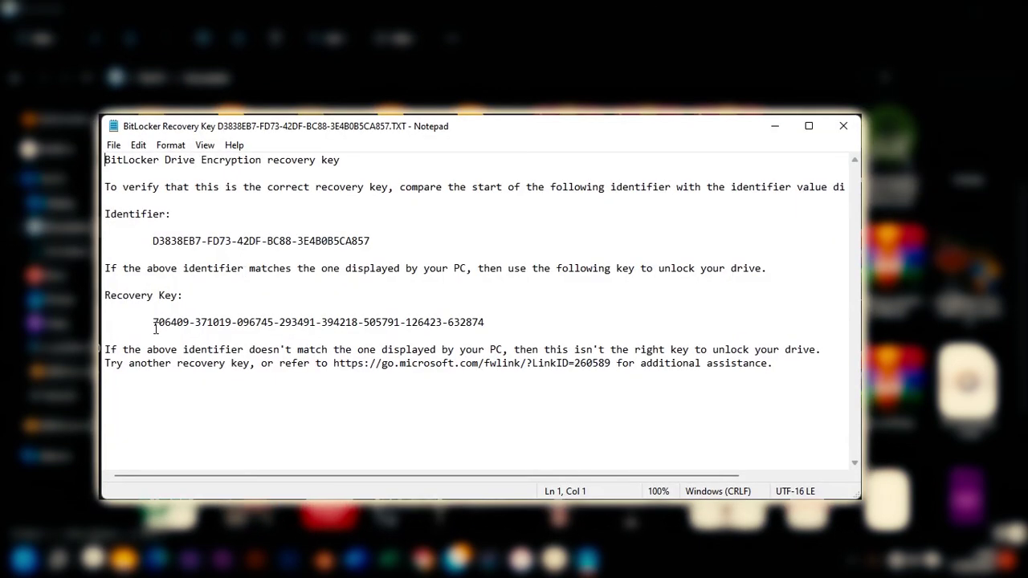
left_click_drag(155, 328, 480, 322)
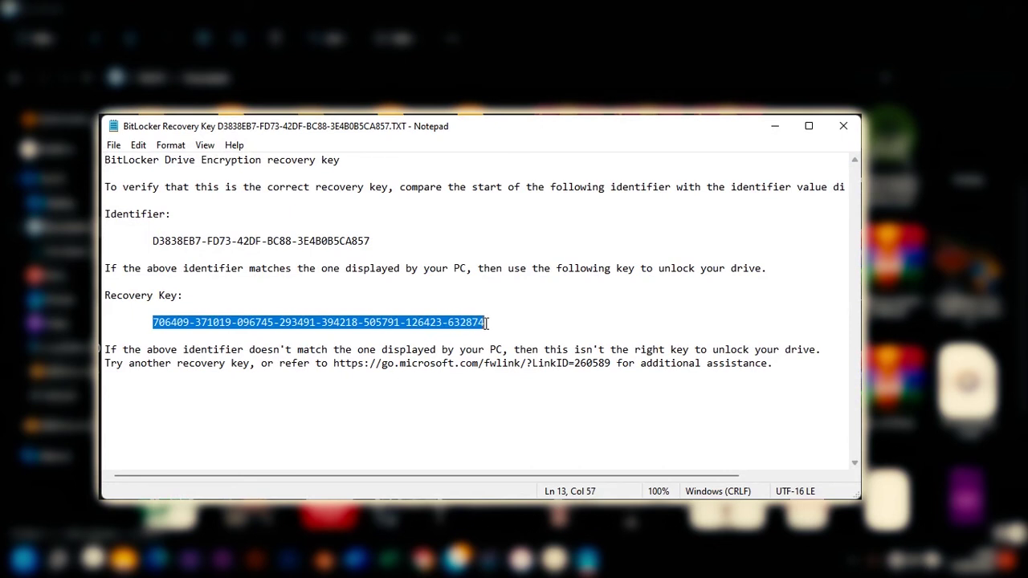
right_click(454, 321)
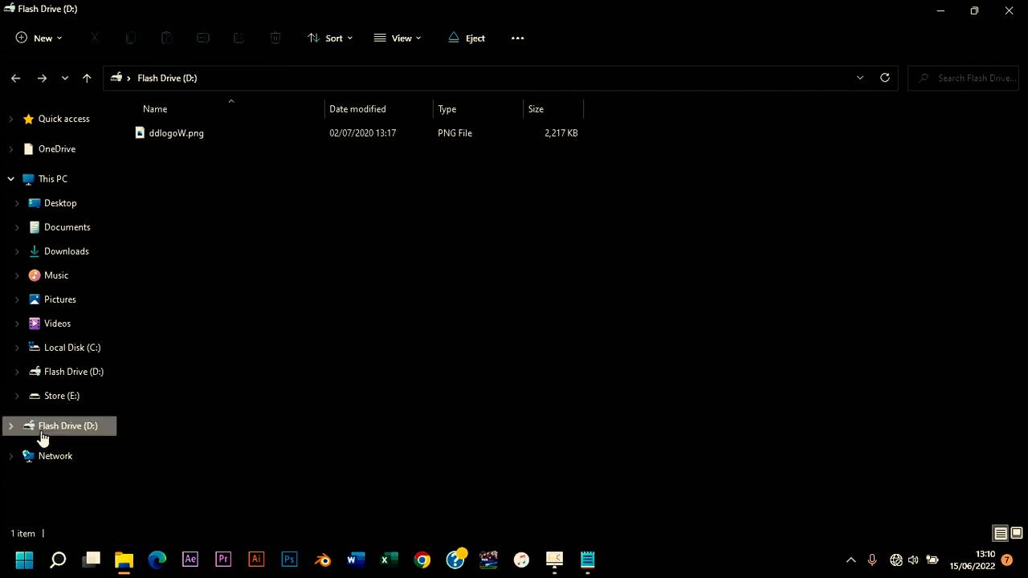
Step: Turn off BitLocker for Flash Drive (D:) through Manage BitLocker, starting decryption
left_click(68, 189)
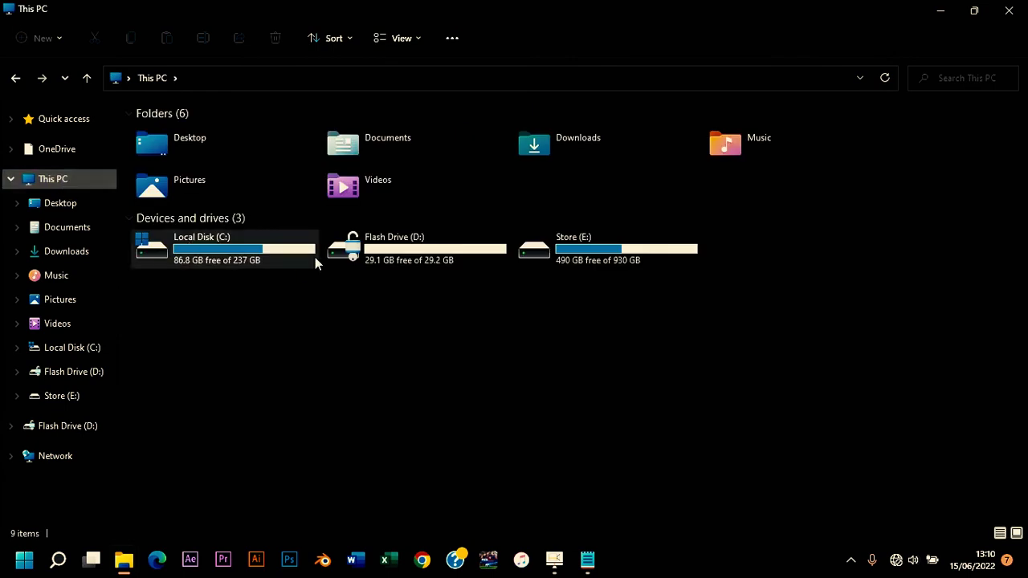
right_click(372, 255)
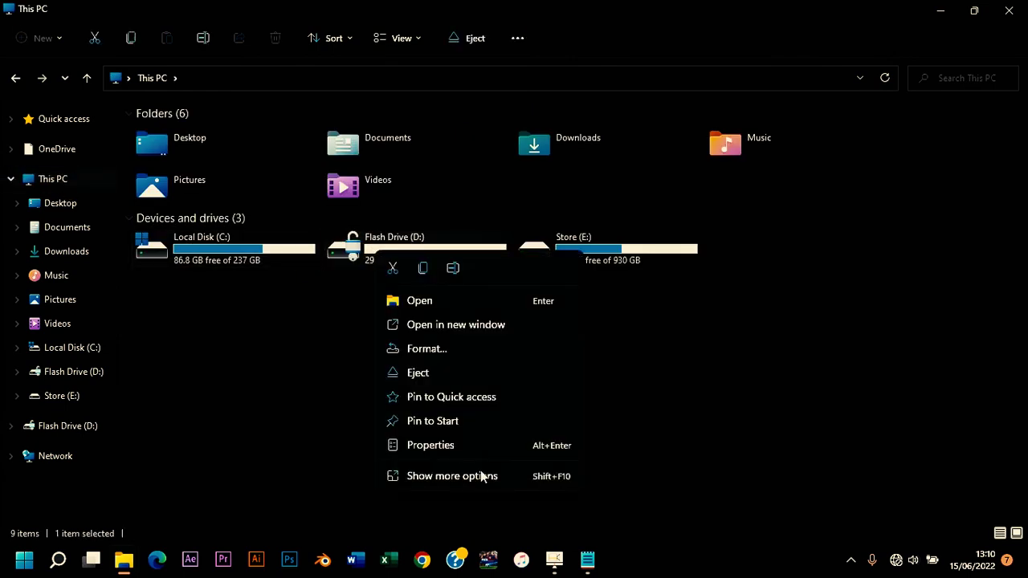
left_click(454, 475)
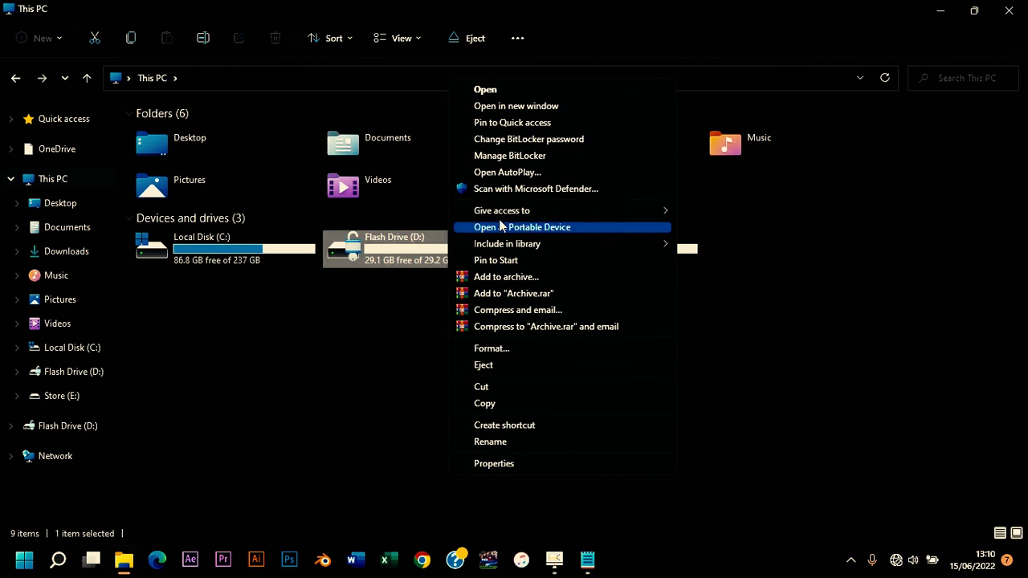
left_click(531, 155)
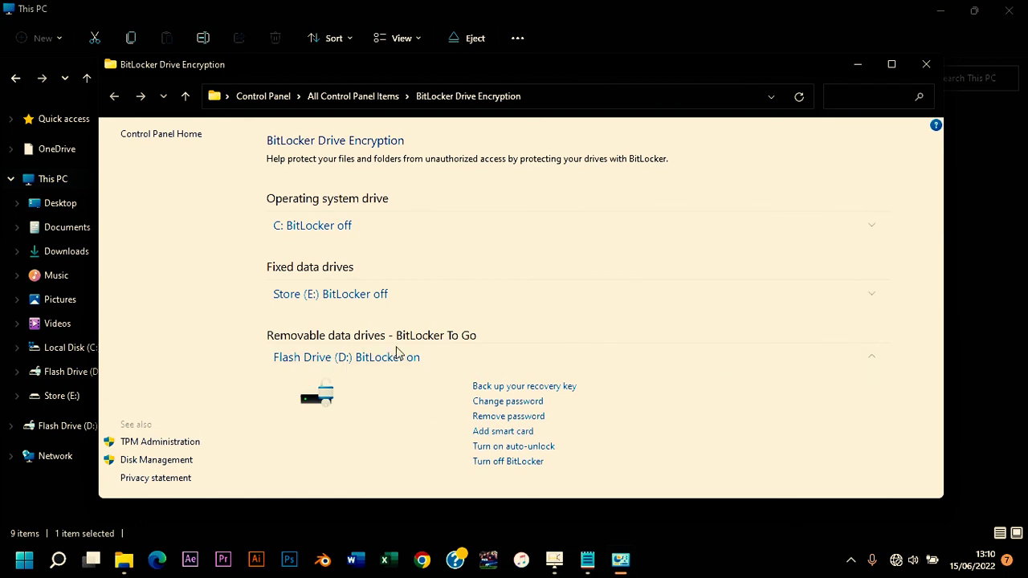
left_click(508, 463)
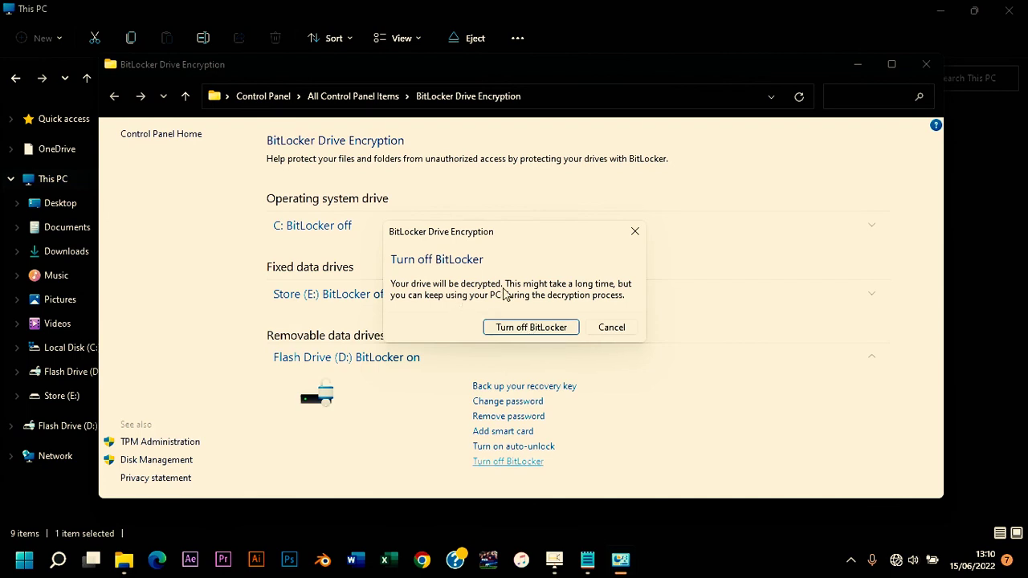
left_click(523, 329)
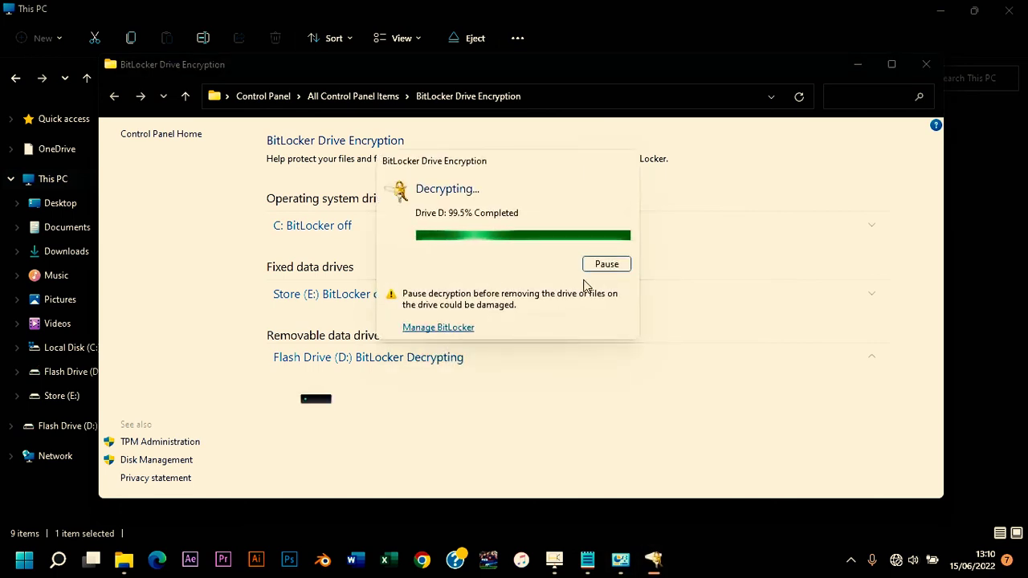